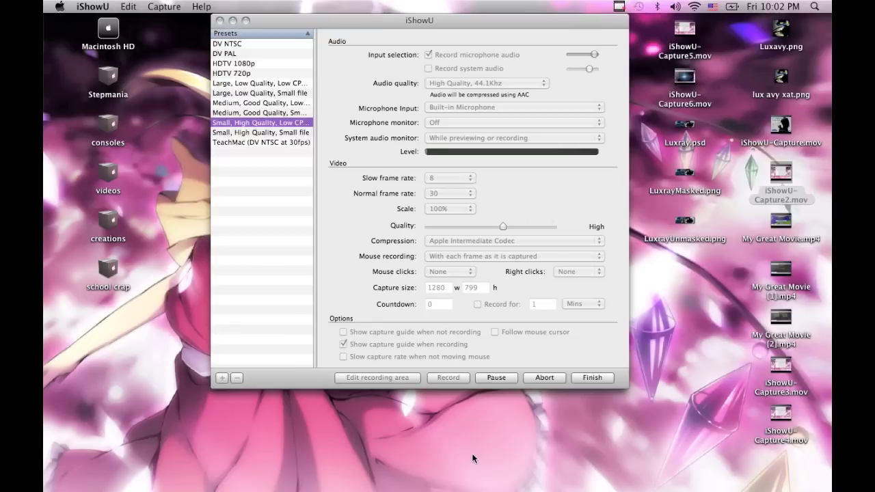
Step: Switch to the Mac space that shows the TeamViewer remote session
key("ctrl+Left")
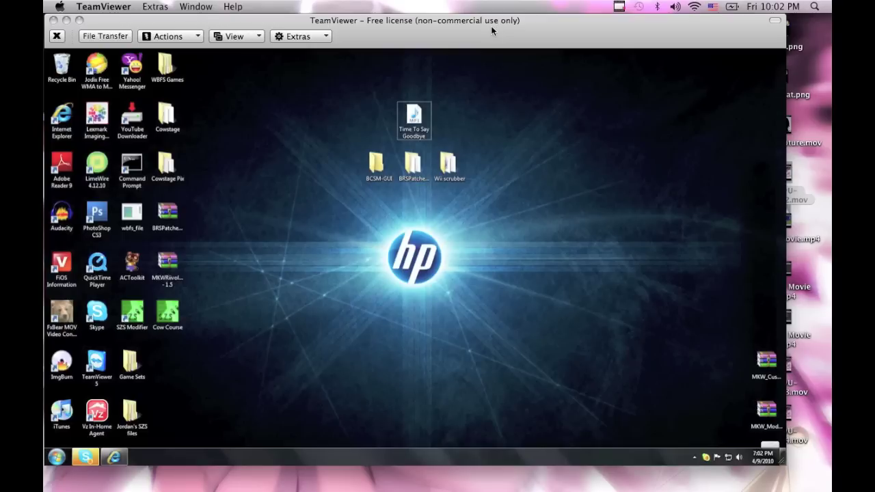
left_click_drag(495, 25, 516, 24)
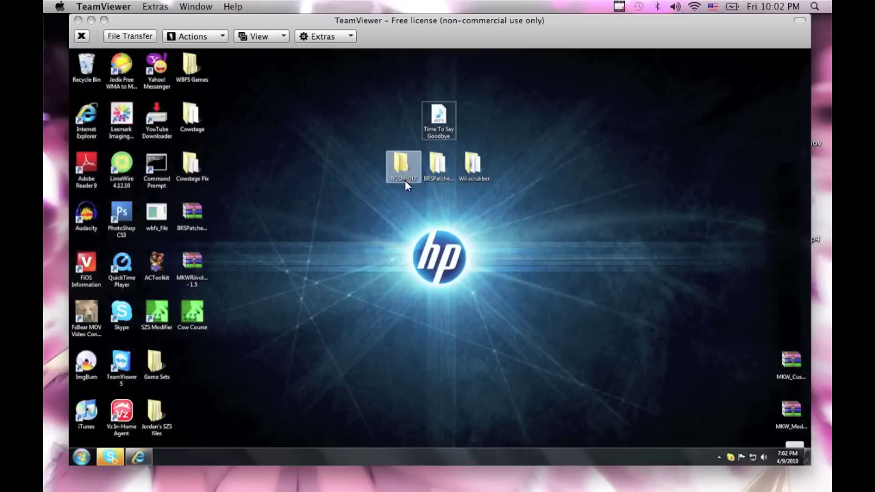
mouse_move(405, 180)
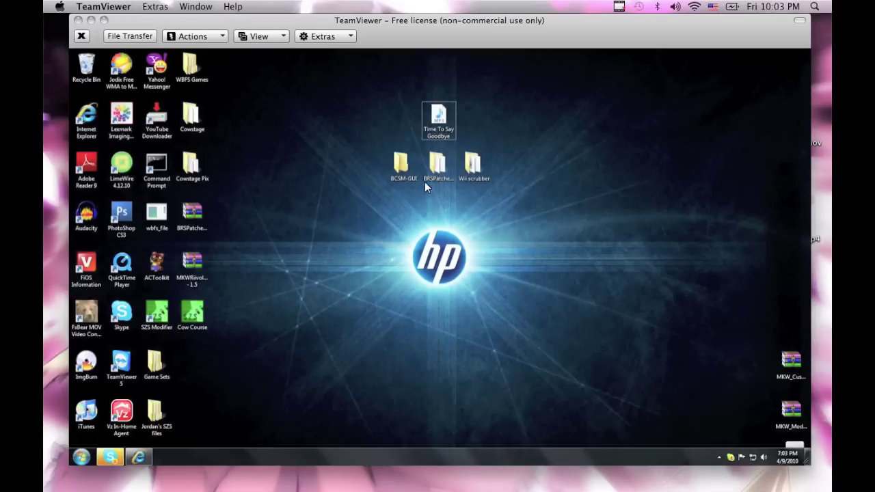
mouse_move(425, 181)
left_mouse_down()
mouse_move(453, 189)
mouse_move(445, 173)
mouse_move(418, 172)
left_mouse_up()
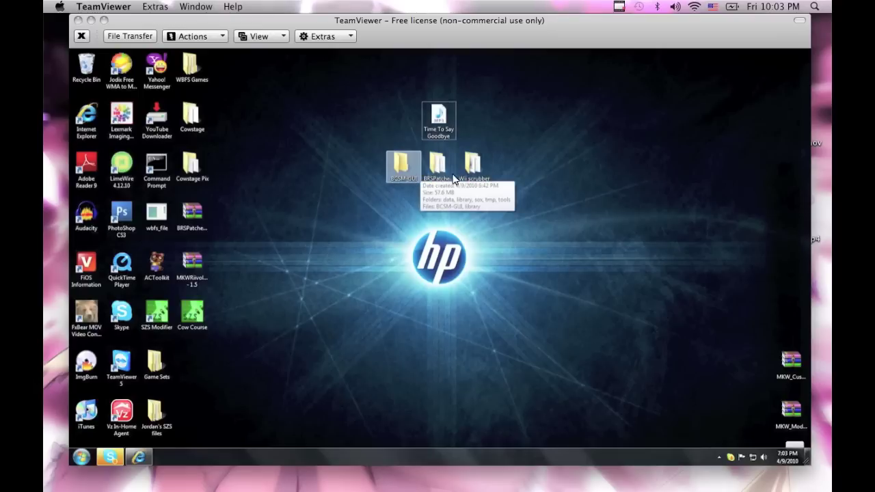
left_click(367, 178)
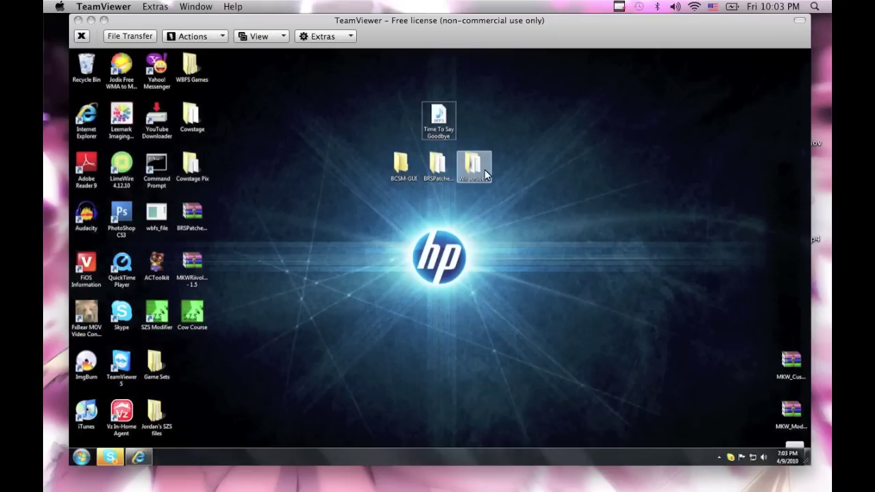
mouse_move(482, 176)
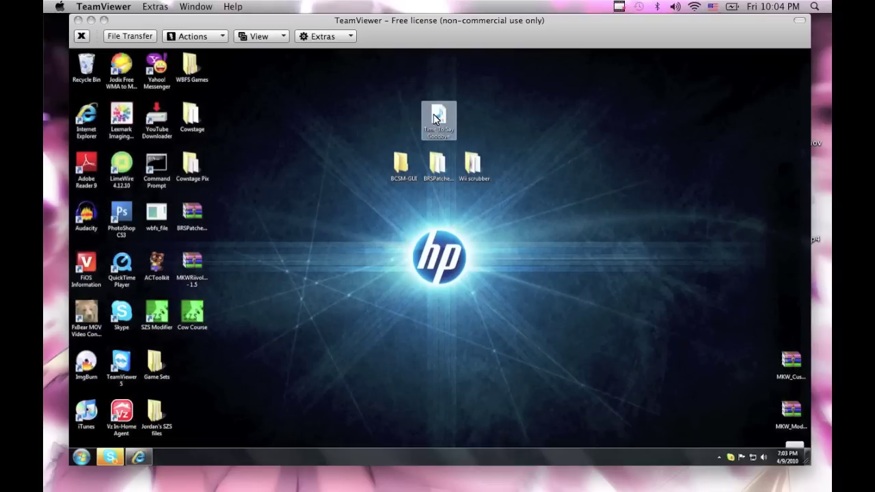
mouse_move(429, 136)
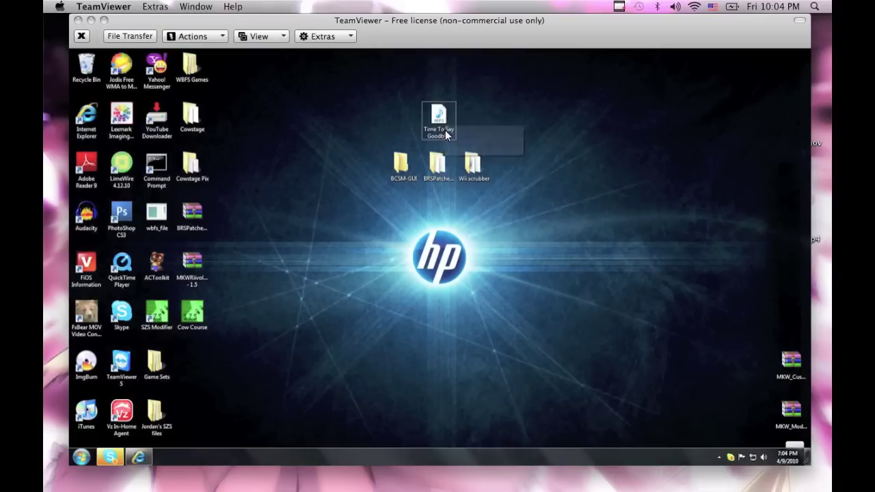
double_click(402, 177)
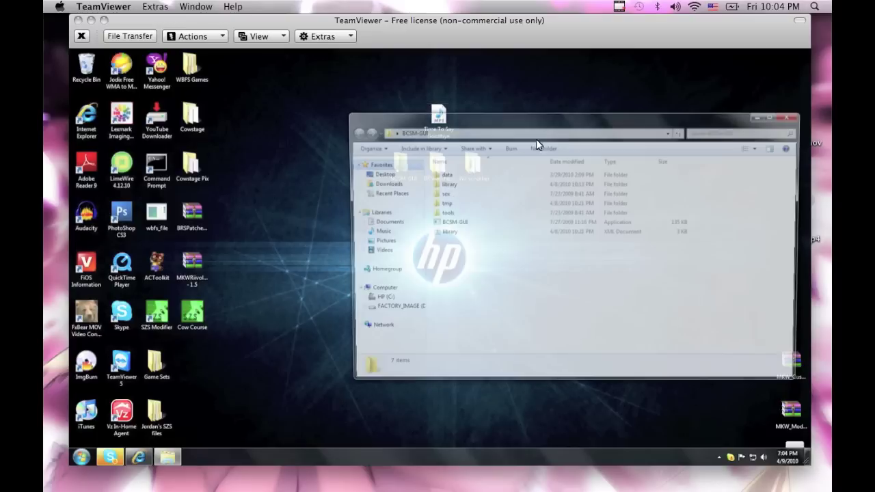
Step: Launch BCSM-GUI.exe from the BCSM-GUI folder
left_click_drag(543, 123, 368, 139)
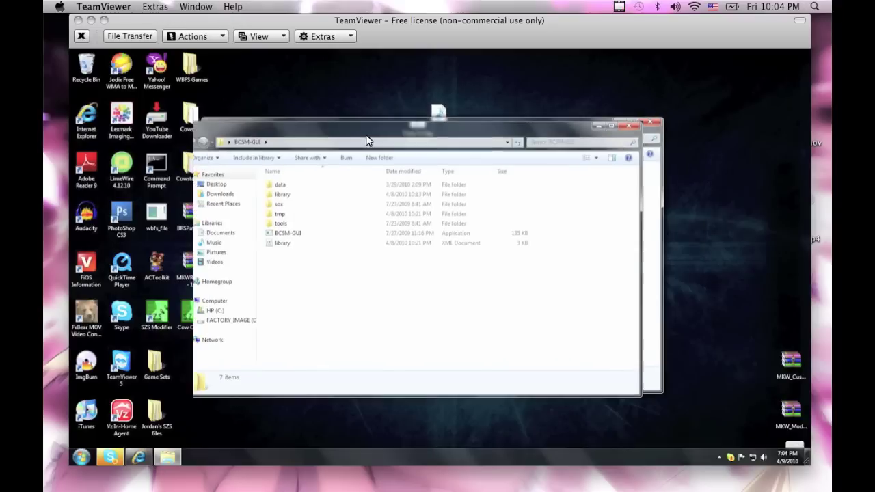
left_click(281, 239)
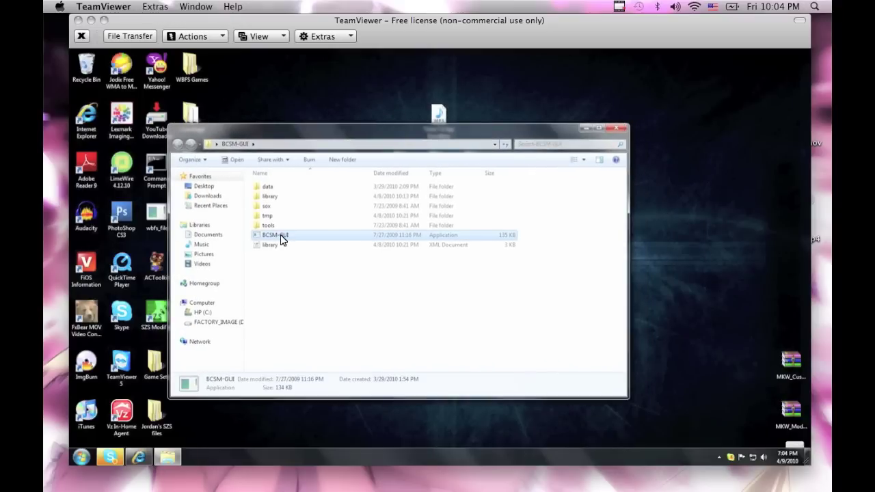
double_click(282, 238)
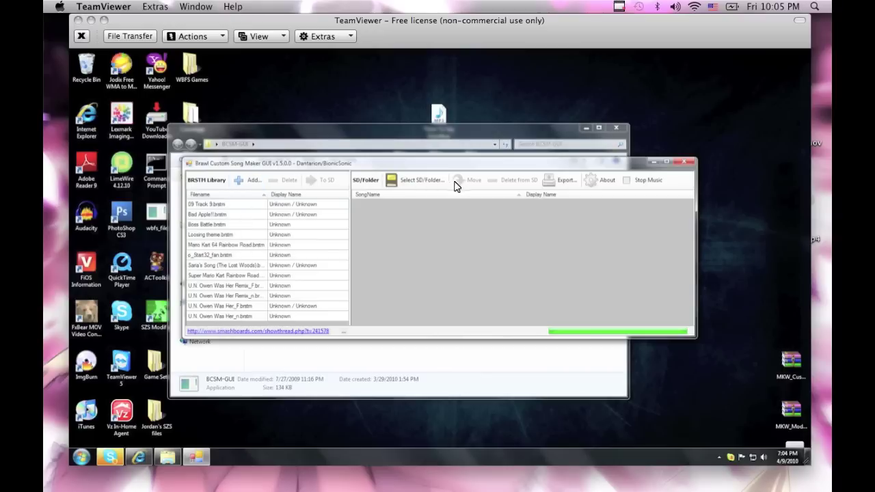
Step: Reposition the song maker window and bring up the MP3-to-BRSTM converter's Add file dialog
left_click_drag(456, 163, 626, 182)
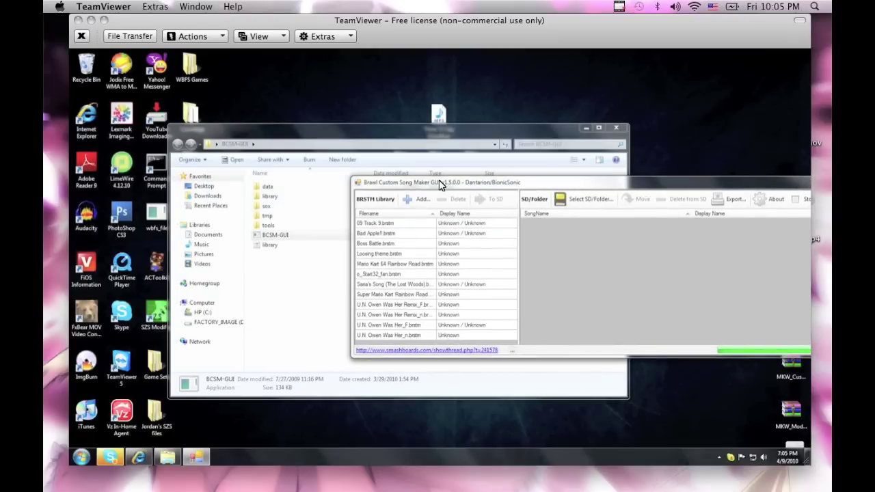
left_click_drag(431, 183, 359, 180)
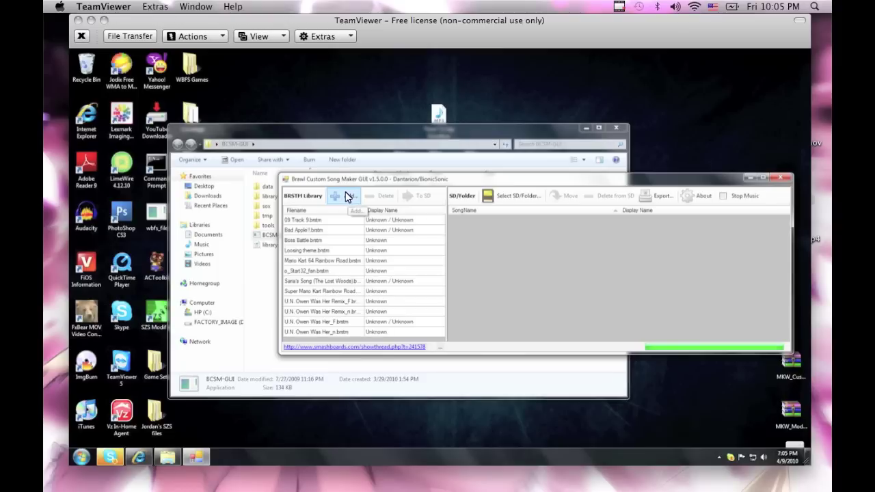
left_click(347, 197)
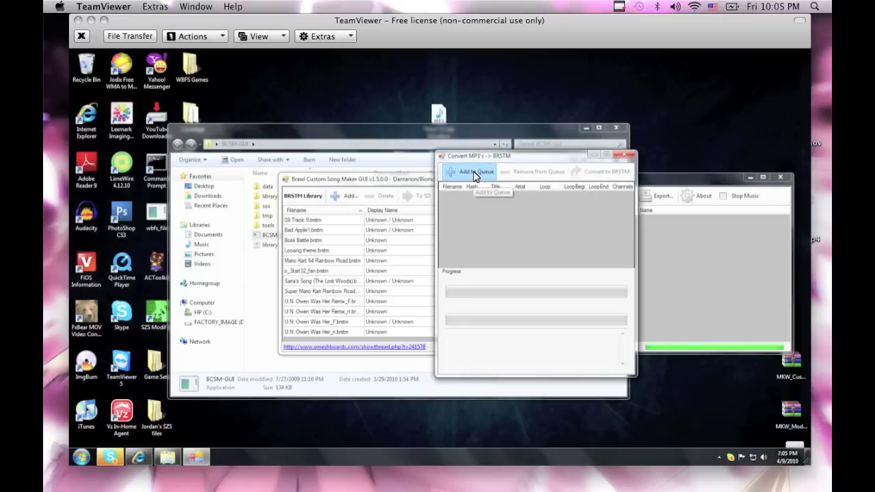
left_click(476, 175)
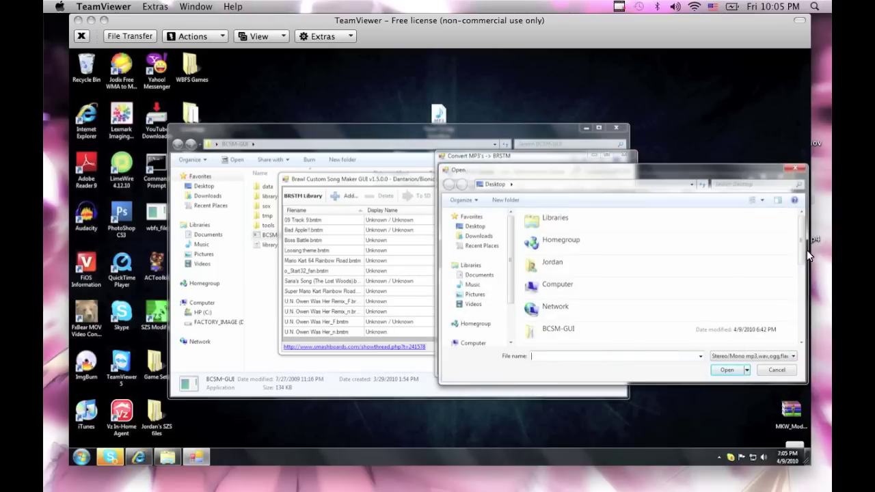
Step: Add the Time To Say Goodbye MP3 from the Desktop to the queue and run Convert to BRSTM
scroll(804, 281, "down", 2)
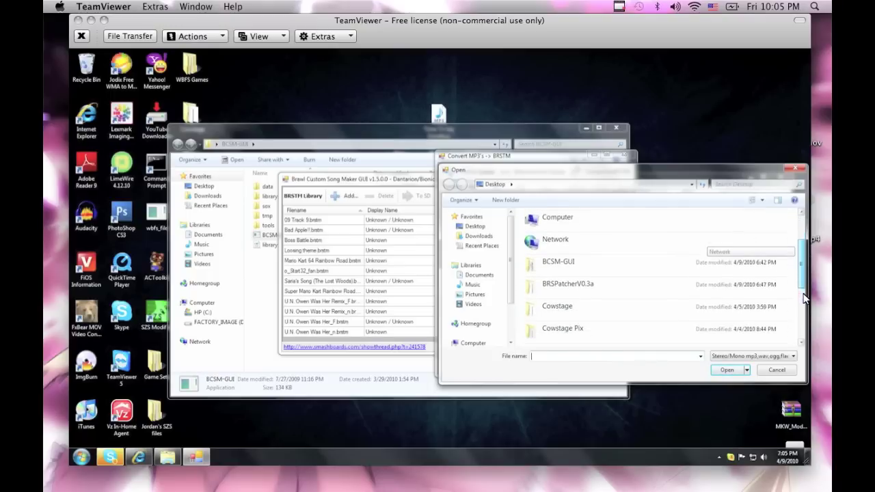
scroll(805, 299, "down", 3)
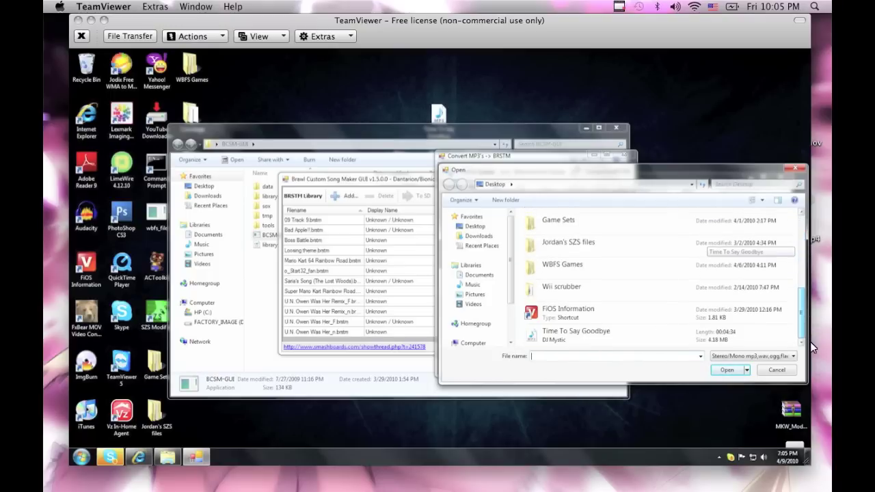
double_click(579, 338)
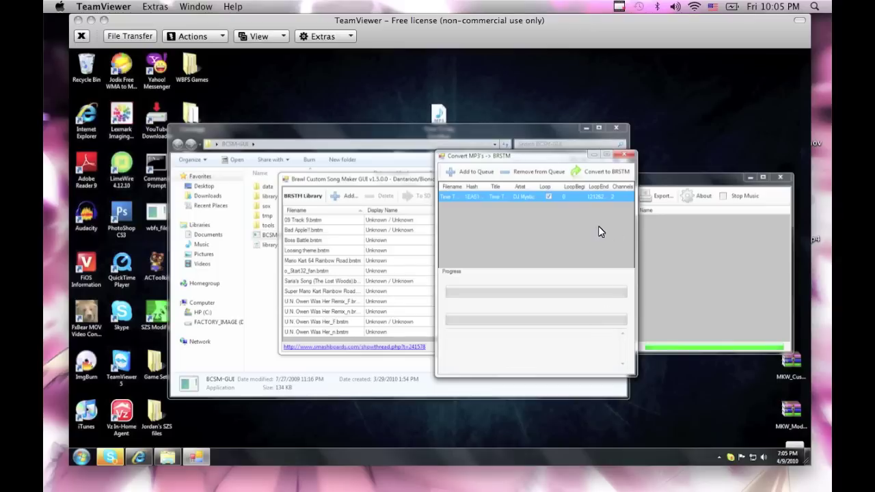
left_click(603, 180)
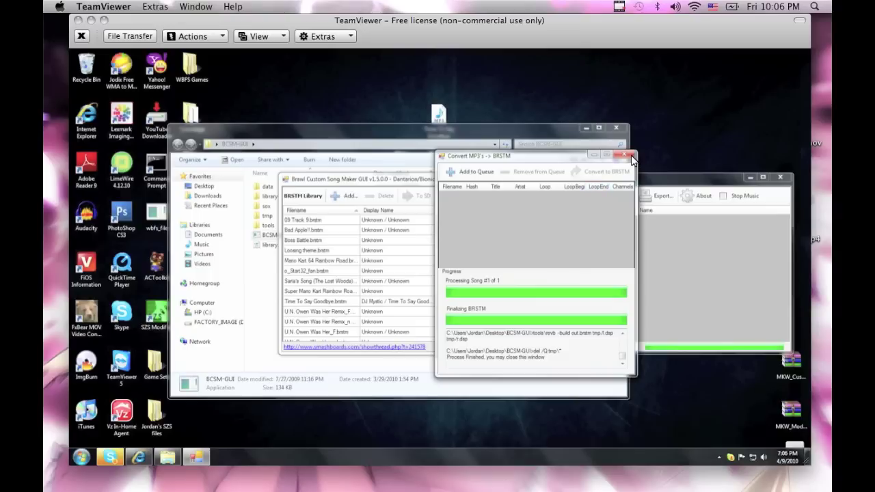
Step: Close the Convert MP3's -> BRSTM window once 'Process Finished' appears
left_click(624, 158)
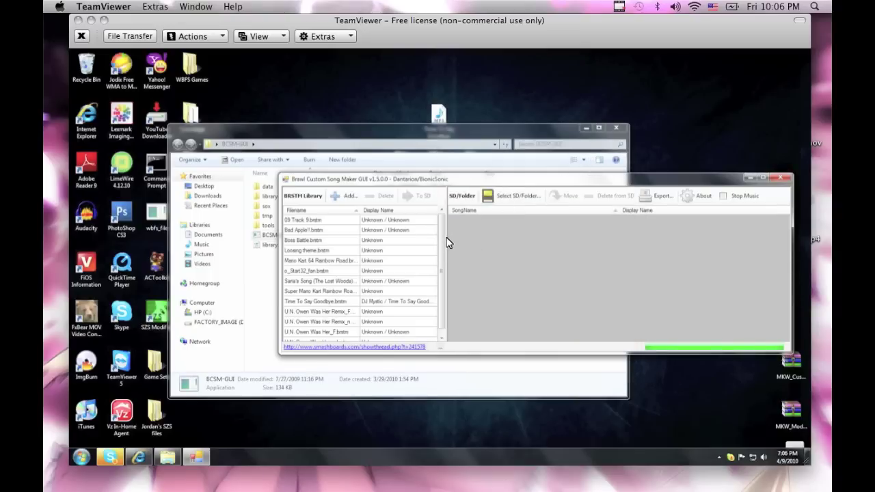
Step: Find Time To Say Goodbye.brstm in the BRSTM Library, then close Brawl Custom Song Maker
left_click_drag(442, 243, 444, 271)
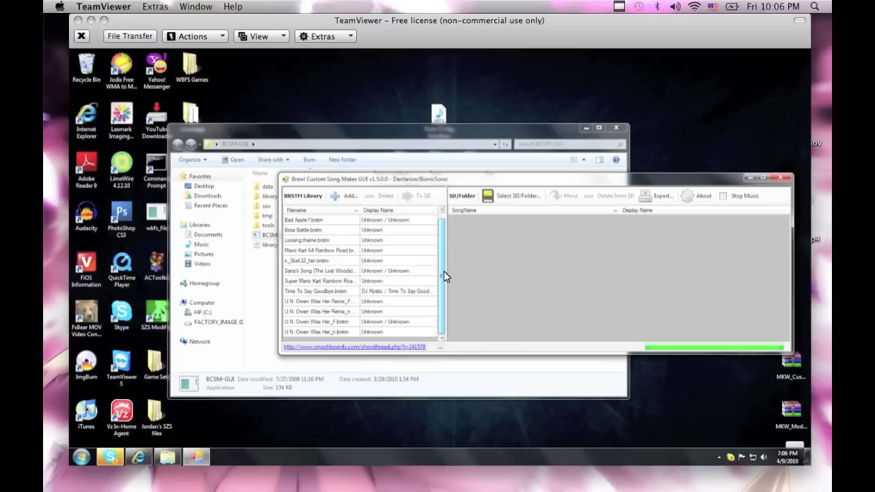
right_click(350, 294)
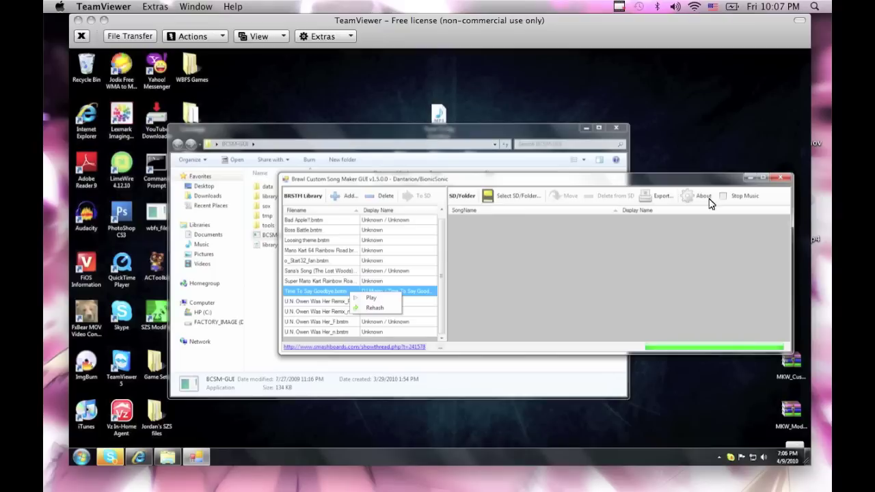
left_click(783, 180)
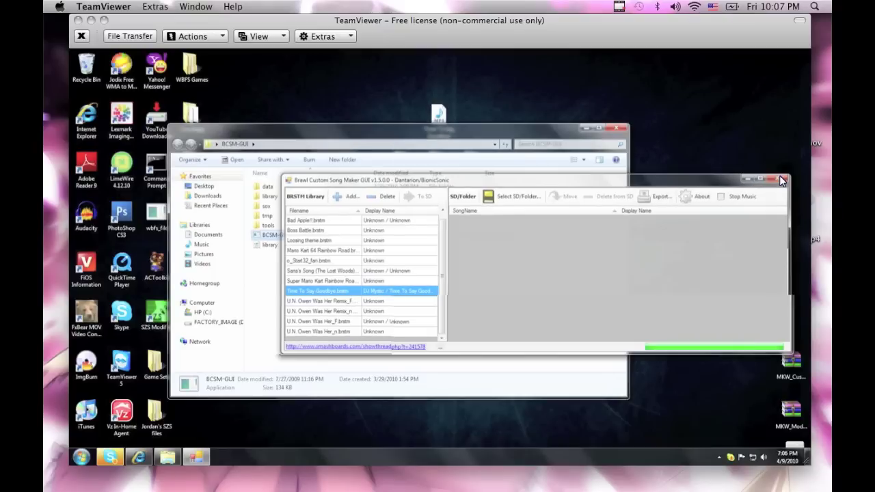
left_click(783, 180)
Step: Drag Time To Say Goodbye.brstm from the library folder onto the desktop
double_click(271, 198)
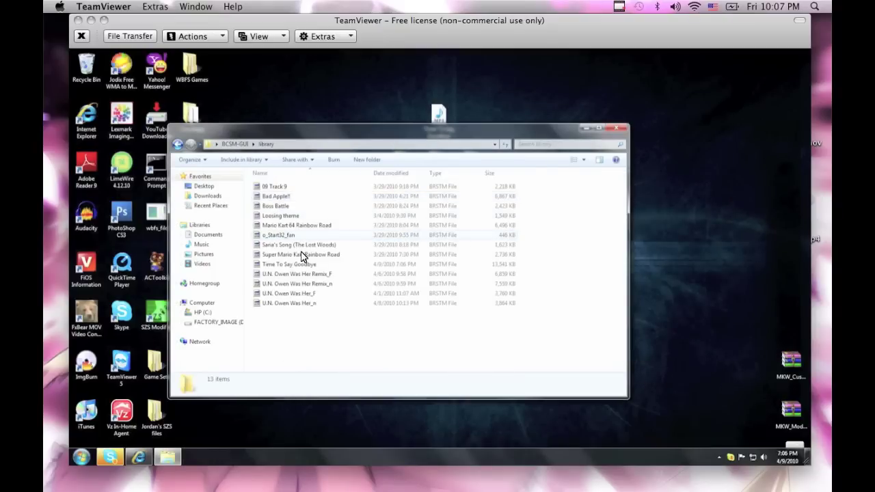
left_click(304, 264)
left_click_drag(304, 264, 669, 186)
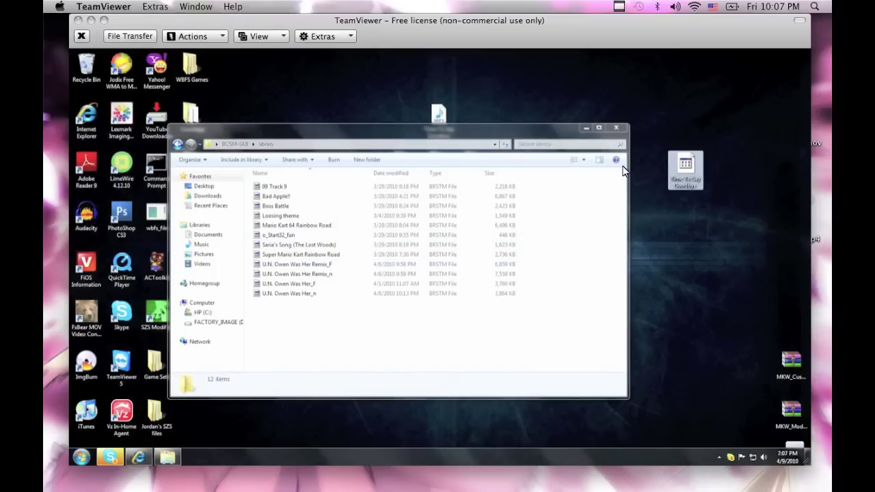
Step: Close the library window and place the BRSTM icon near the project folders
left_click(615, 129)
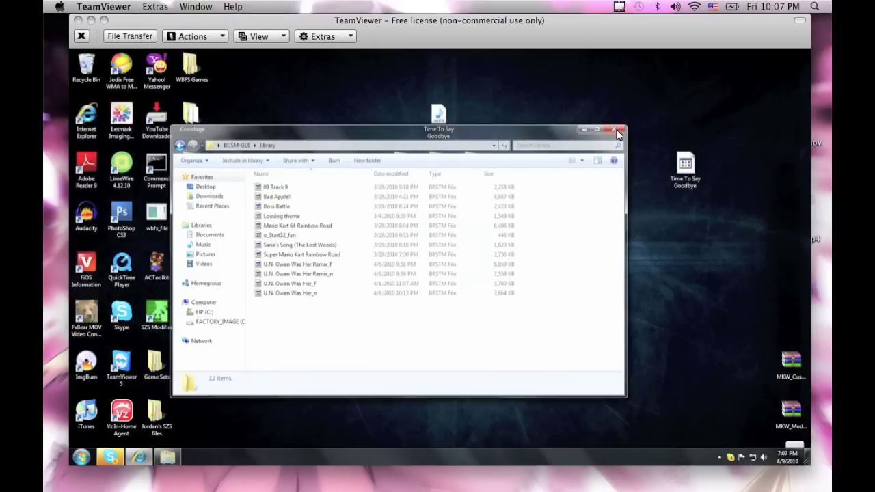
left_click_drag(685, 166, 611, 164)
left_click_drag(541, 131, 534, 117)
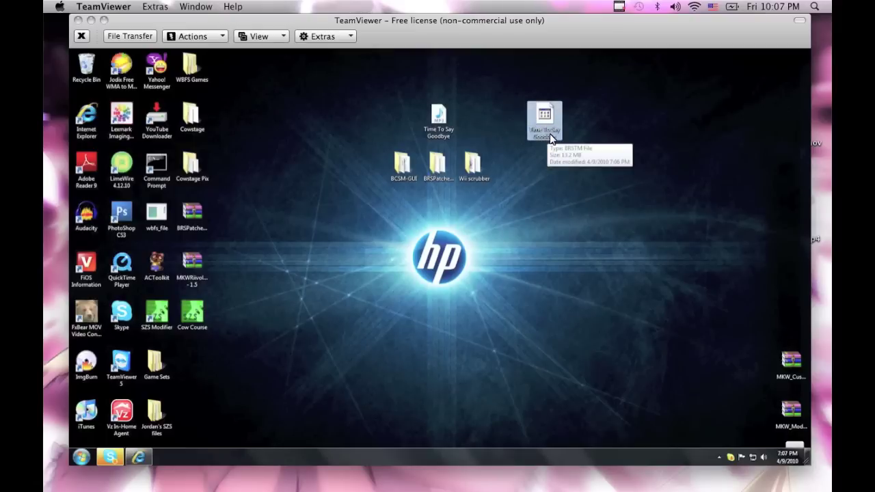
left_click(467, 169)
Step: Launch WBScrubber.exe from the Wii scrubber folder and bring up its Load ISO dialog
double_click(470, 171)
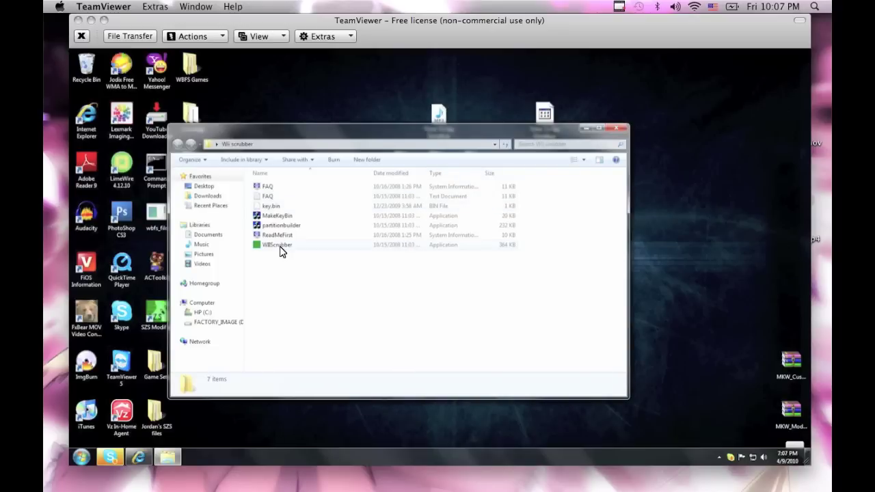
left_click(280, 249)
double_click(280, 249)
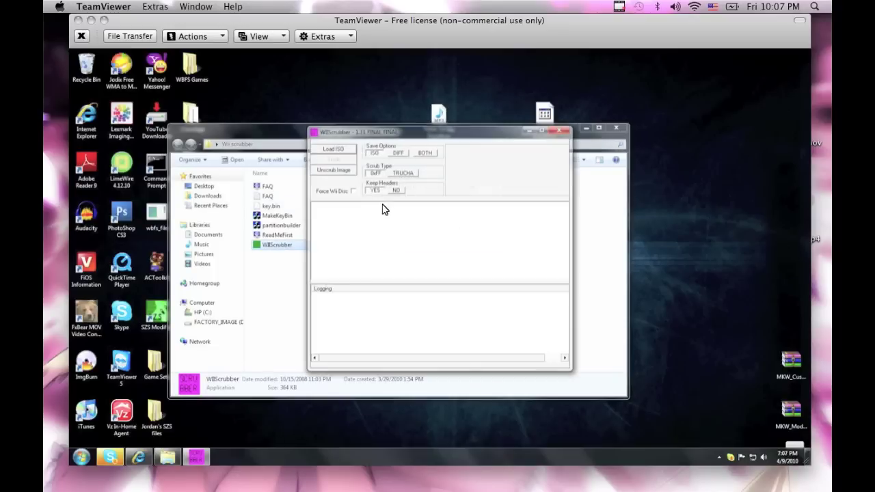
left_click(350, 150)
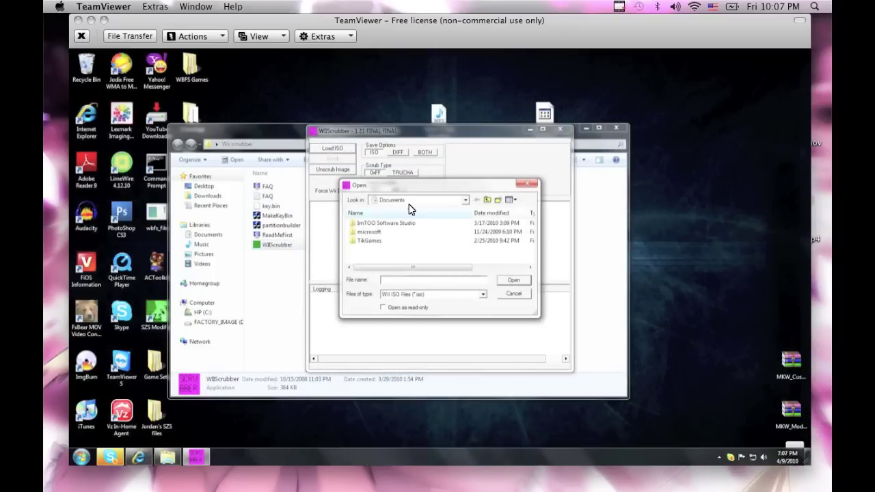
Step: Load the MKW_Custom image from the Desktop and expand its DATA partition
left_click(466, 202)
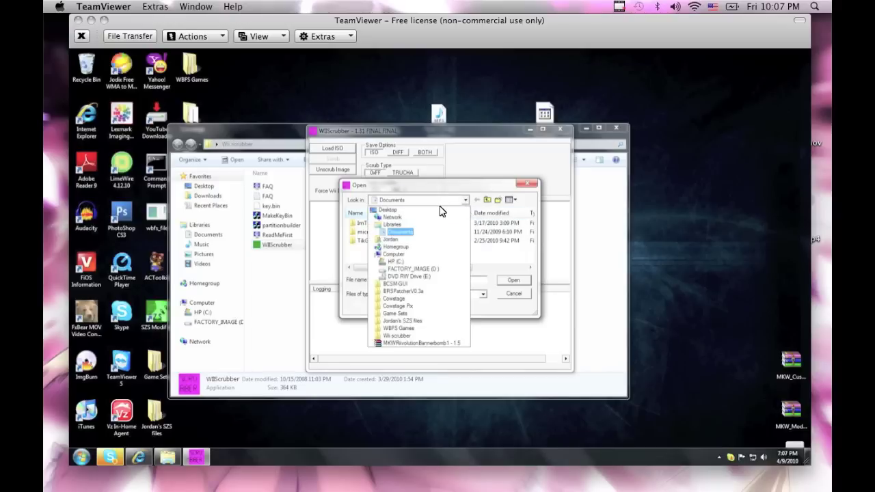
left_click(396, 210)
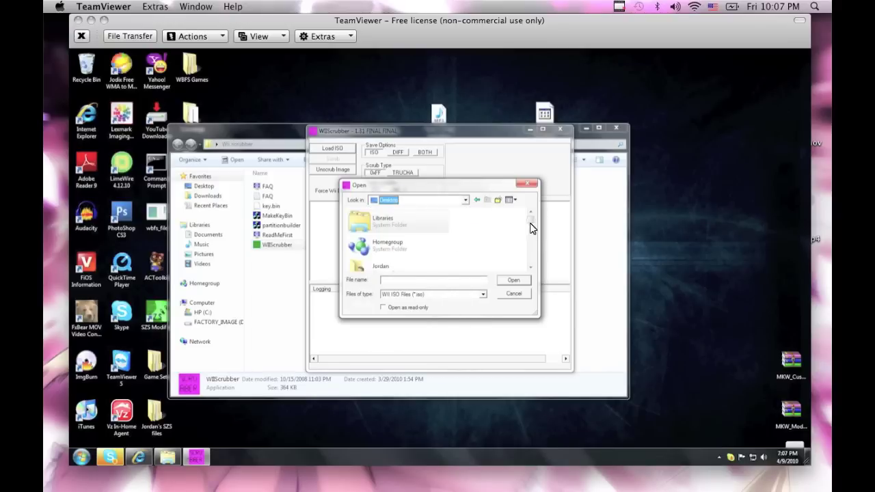
left_click_drag(534, 225, 530, 268)
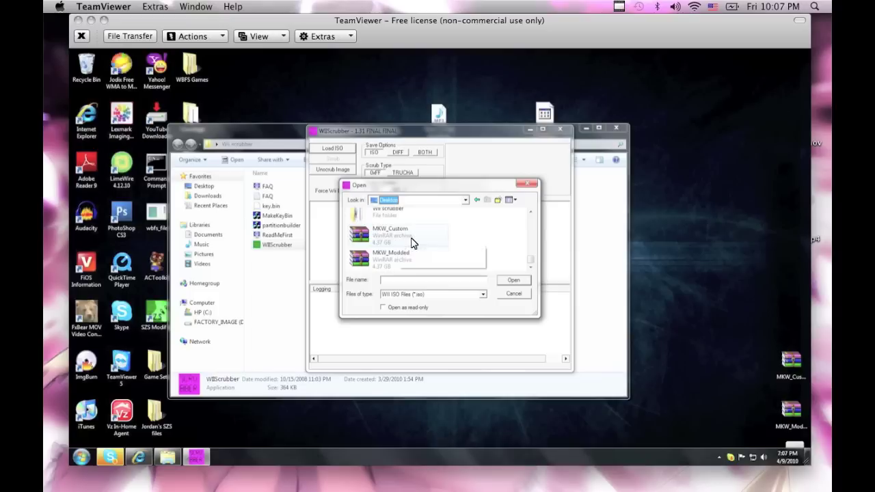
left_click(402, 242)
double_click(402, 243)
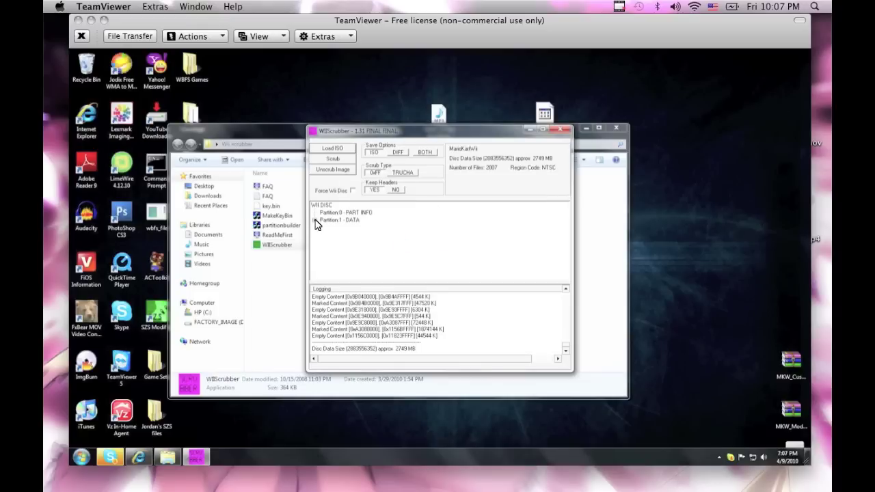
left_click(315, 220)
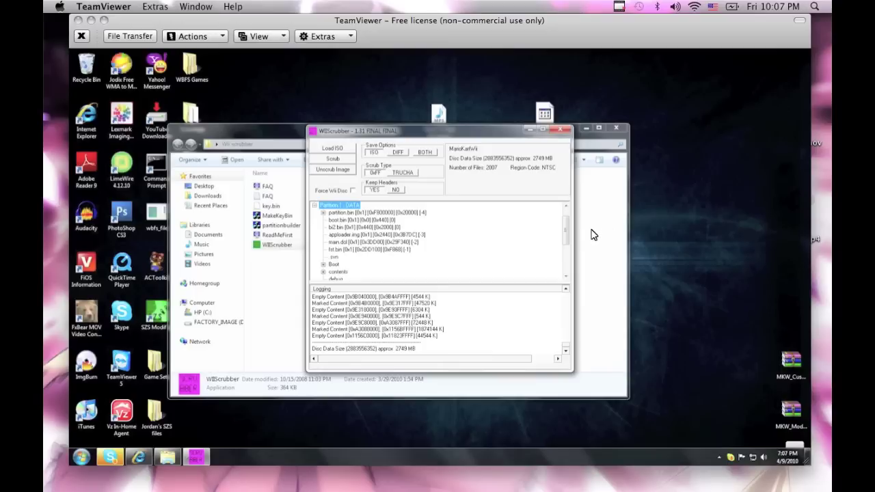
Step: Expand the sound and strm folders, then scroll through revo_kart.brsar and the track .brstm files
left_click_drag(568, 234, 568, 238)
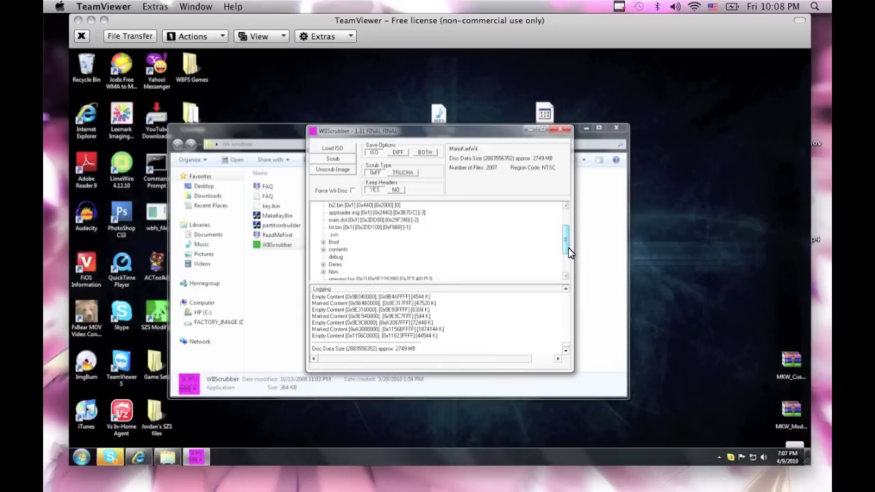
scroll(568, 252, "down", 1)
scroll(569, 253, "down", 1)
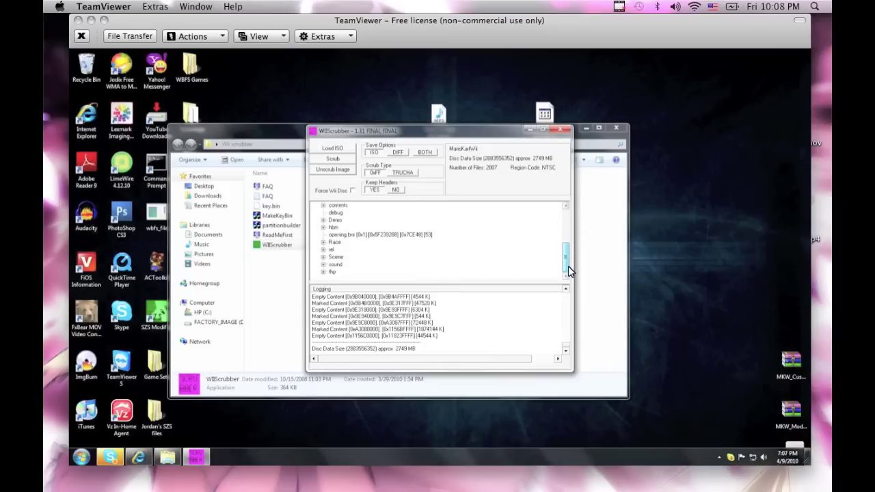
left_click(325, 265)
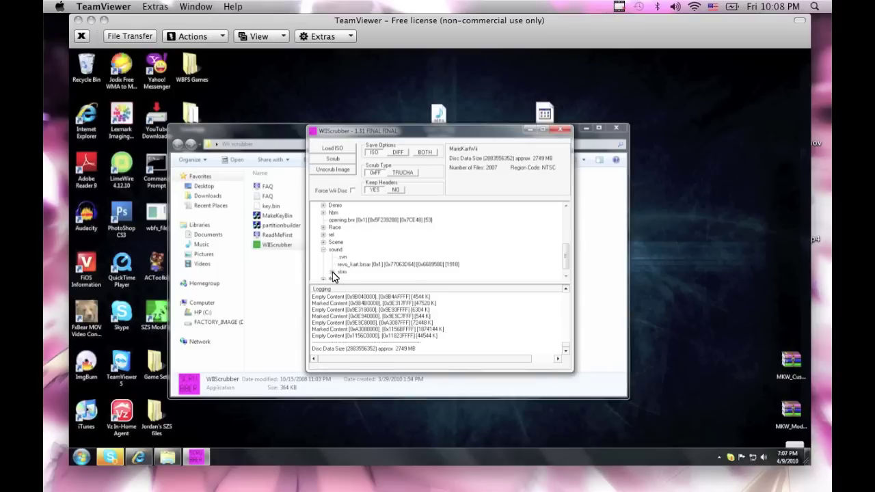
left_click(333, 273)
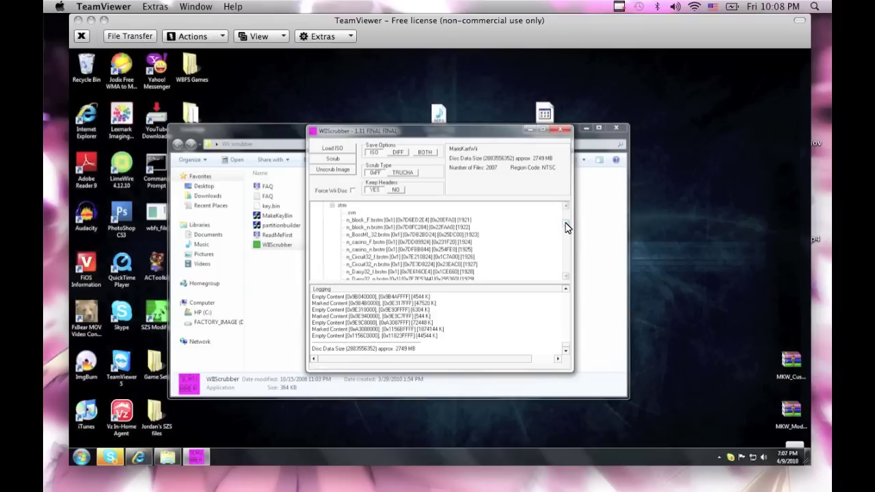
scroll(565, 228, "down", 2)
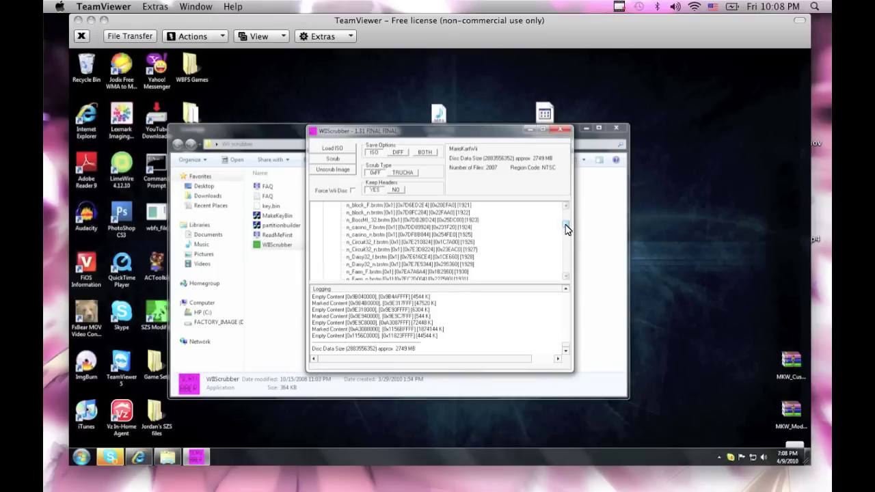
left_click_drag(565, 228, 566, 234)
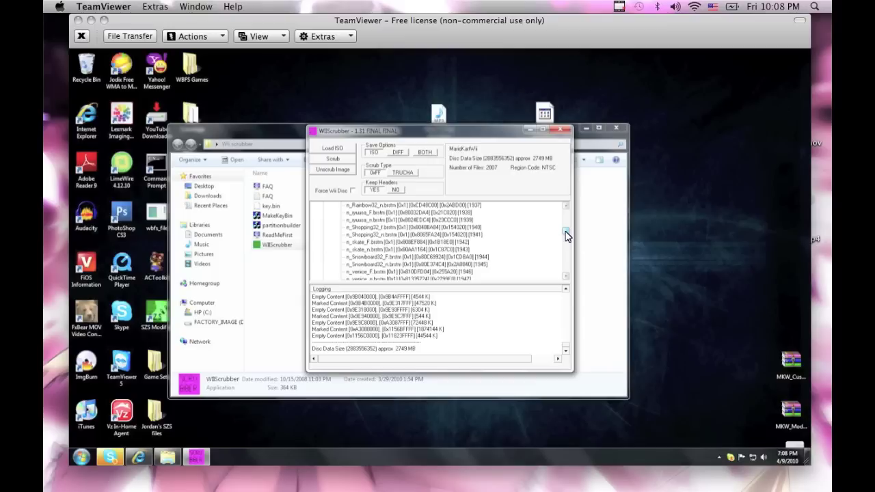
scroll(567, 233, "down", 1)
scroll(566, 236, "down", 2)
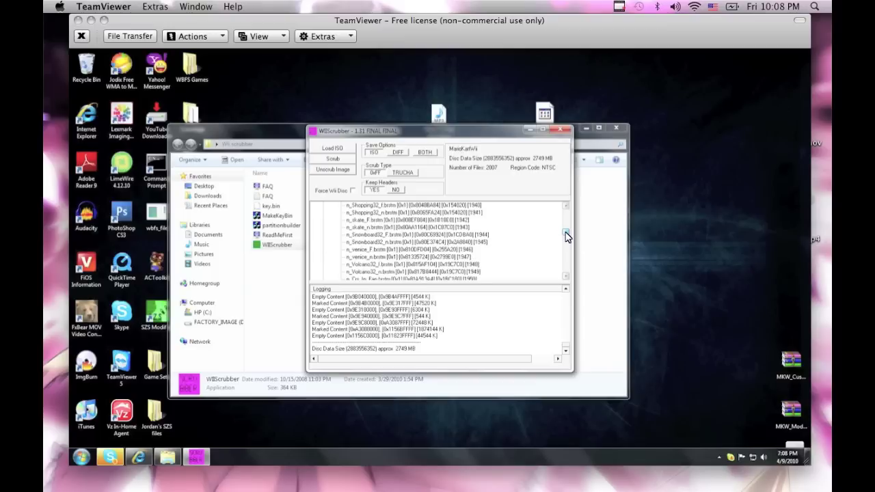
scroll(566, 237, "down", 1)
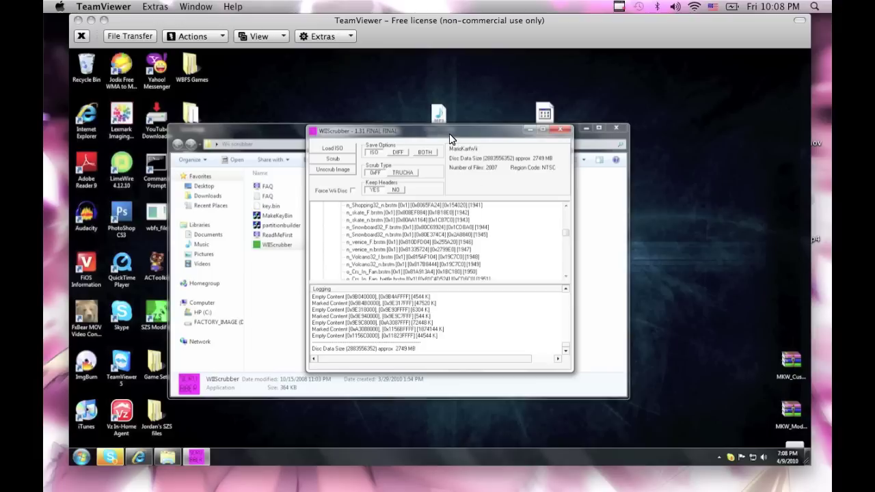
Step: Move the WBScrubber window and the Time To Say Goodbye icon, then close the Wii scrubber folder
left_click_drag(450, 139, 592, 171)
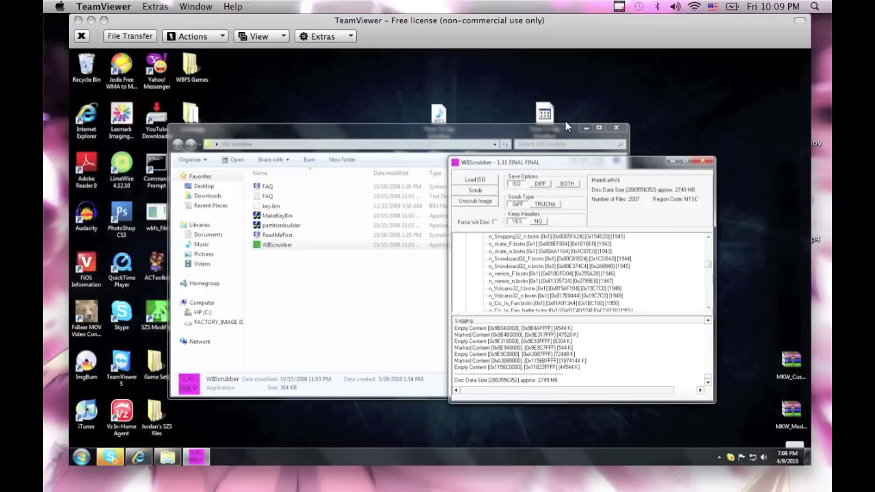
left_click_drag(550, 114, 571, 91)
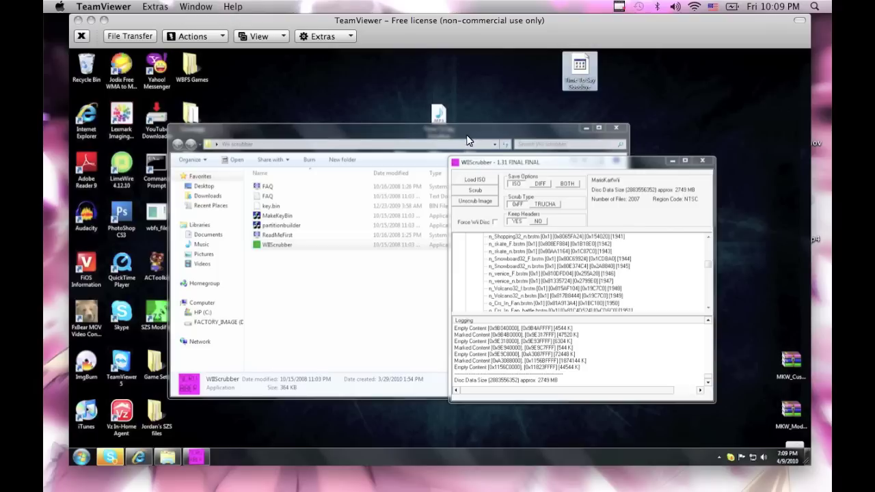
left_click(490, 182)
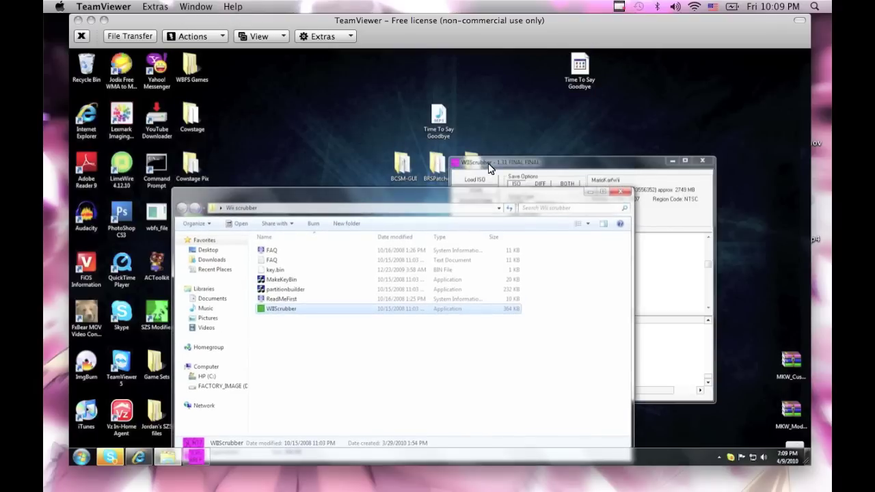
left_click_drag(652, 195, 667, 209)
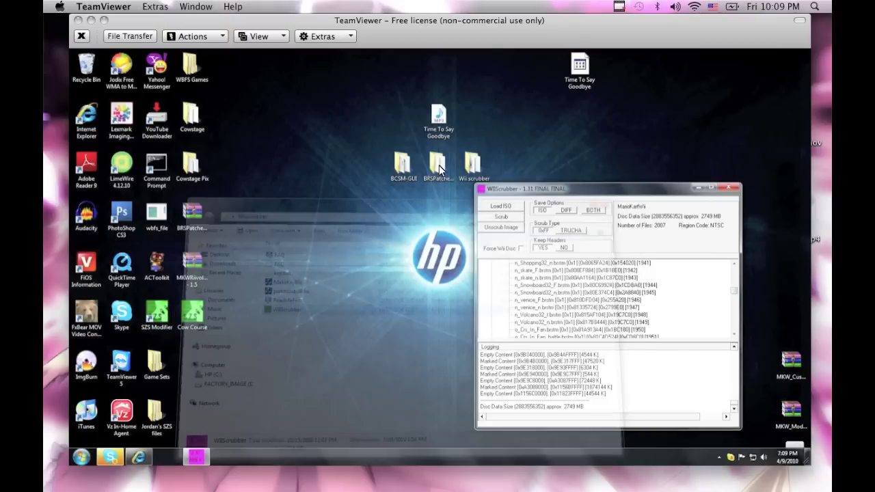
Step: Open the desktop BRSPatcherV0.3a folder, then return WBScrubber to the front with its tree at the top
left_click(439, 164)
double_click(439, 164)
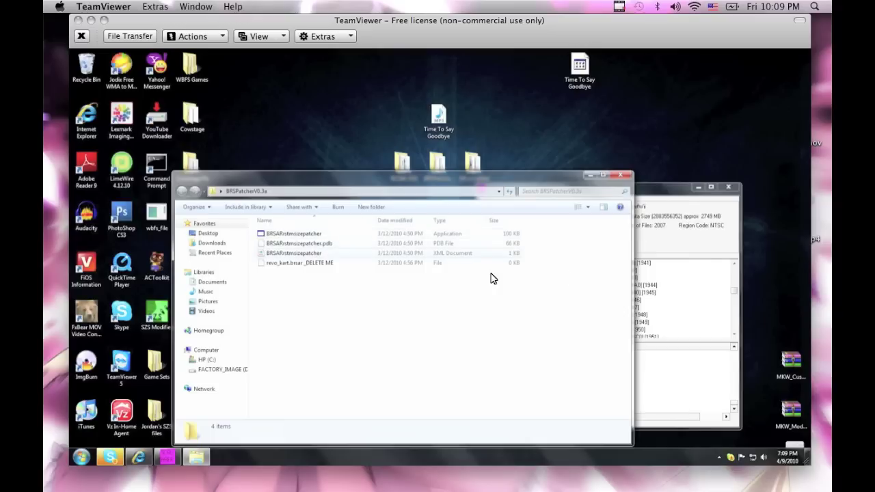
left_click_drag(662, 175, 666, 174)
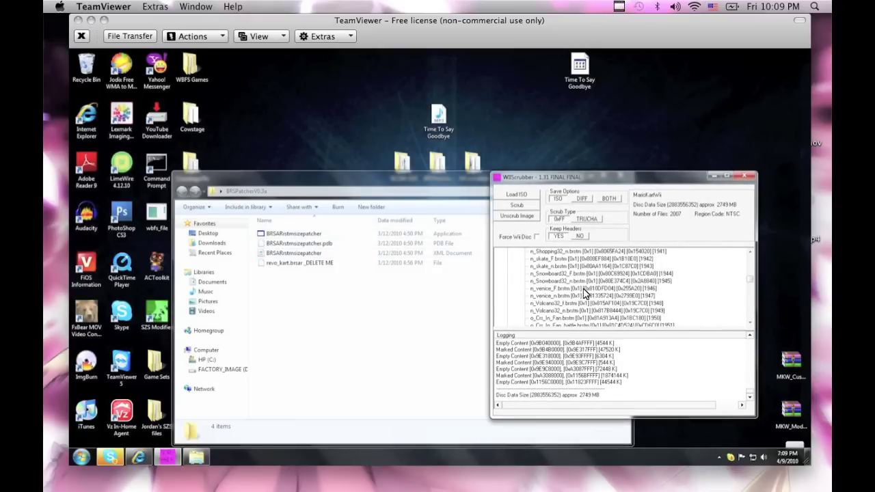
left_click_drag(751, 277, 752, 267)
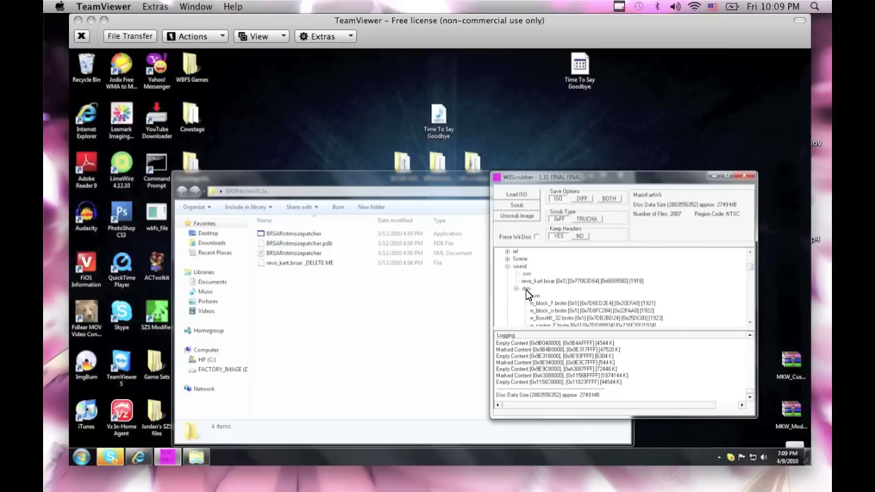
Step: Extract revo_kart.brsar from the disc's sound folder and save it to the Desktop
left_click(544, 281)
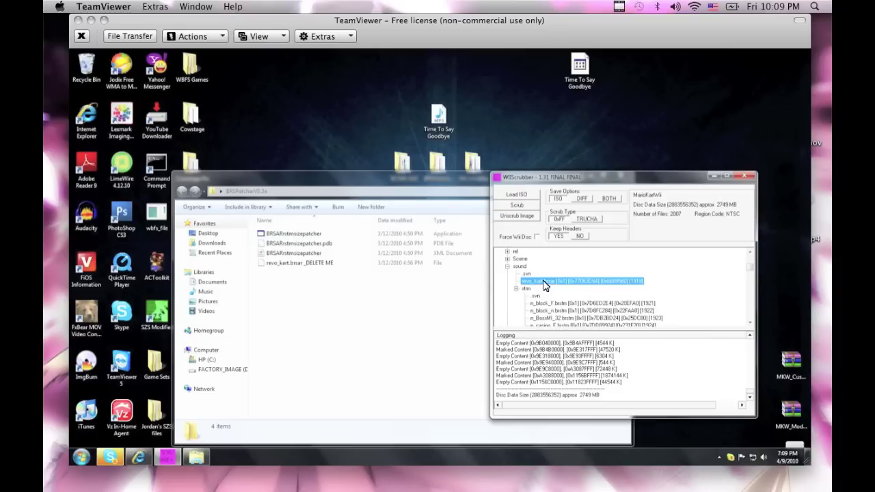
right_click(545, 286)
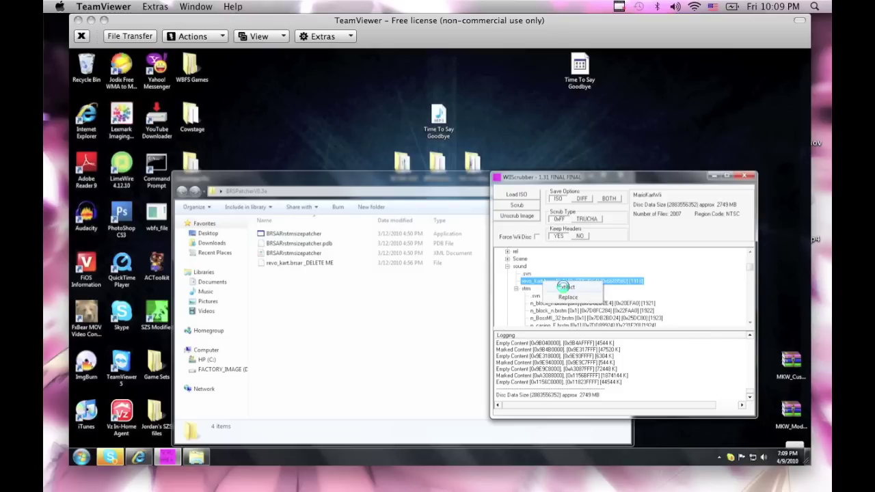
left_click(564, 289)
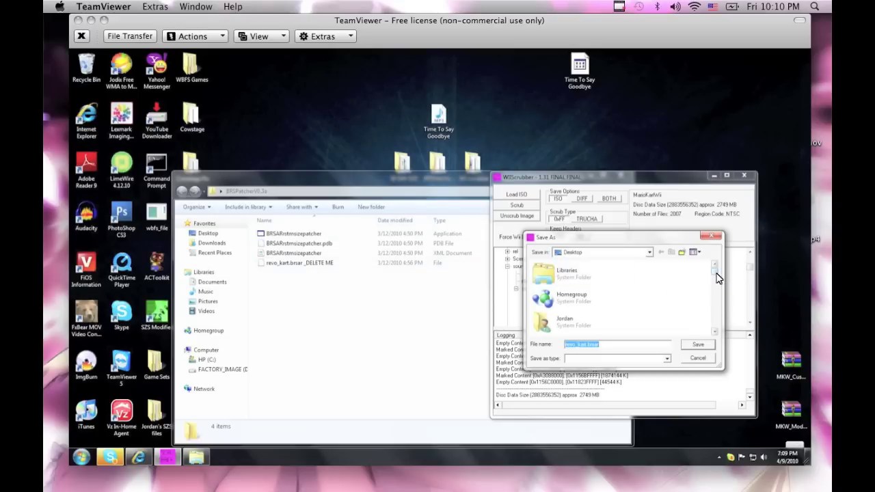
scroll(716, 275, "down", 3)
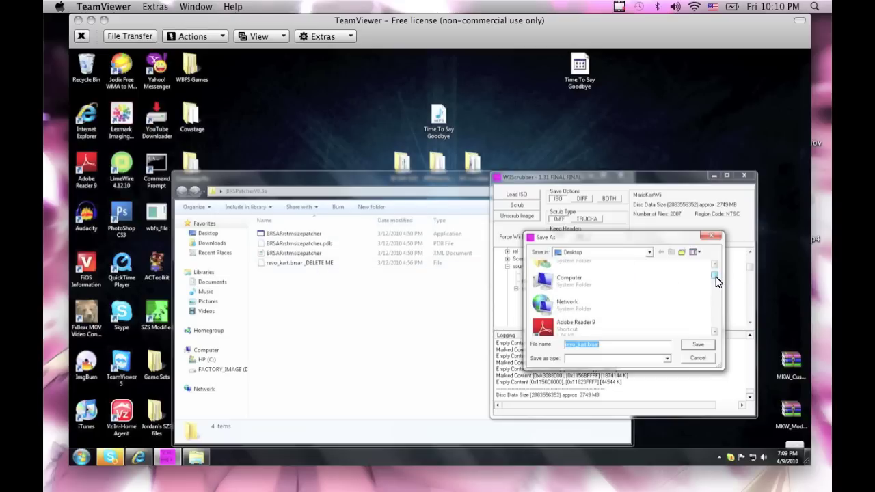
scroll(716, 274, "up", 3)
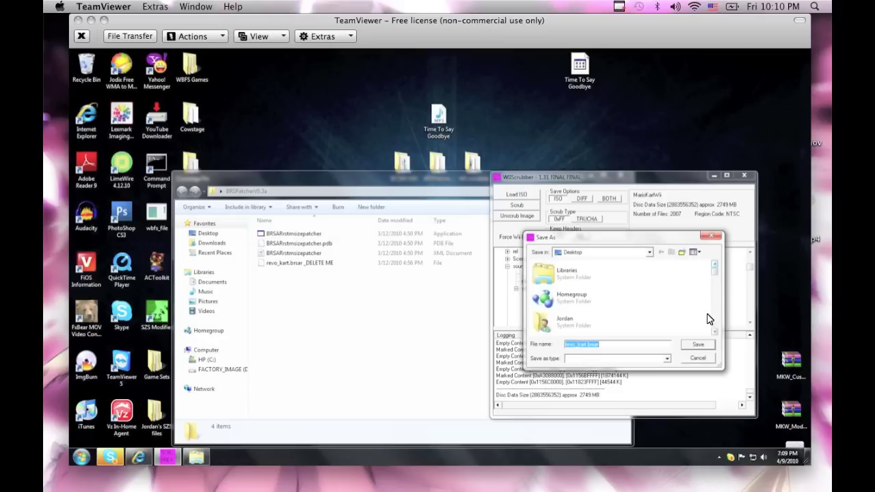
left_click(700, 347)
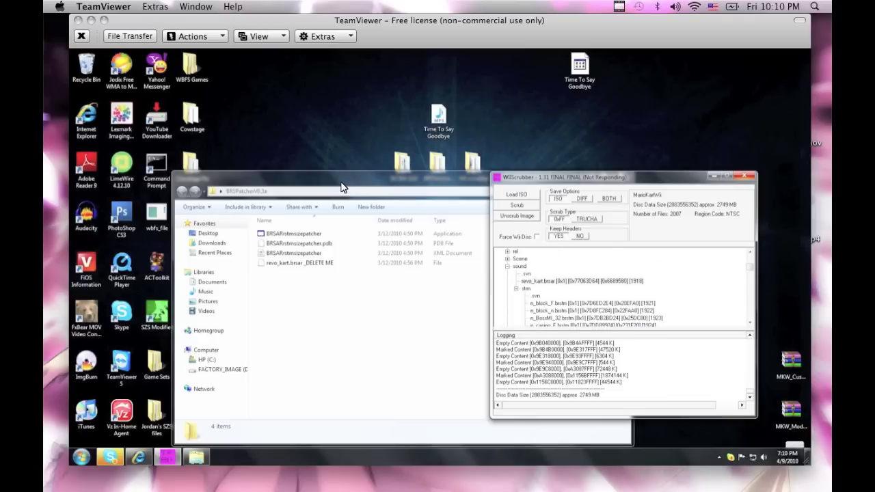
Step: Move the extracted revo_kart.brsar into BRSPatcherV0.3a and drag the _DELETE ME placeholder to the Recycle Bin
left_click_drag(382, 172, 399, 163)
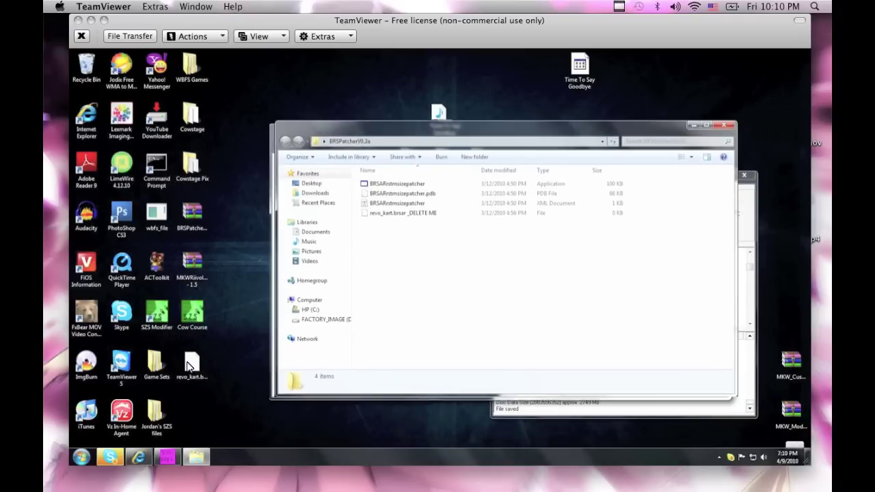
left_click_drag(192, 363, 404, 246)
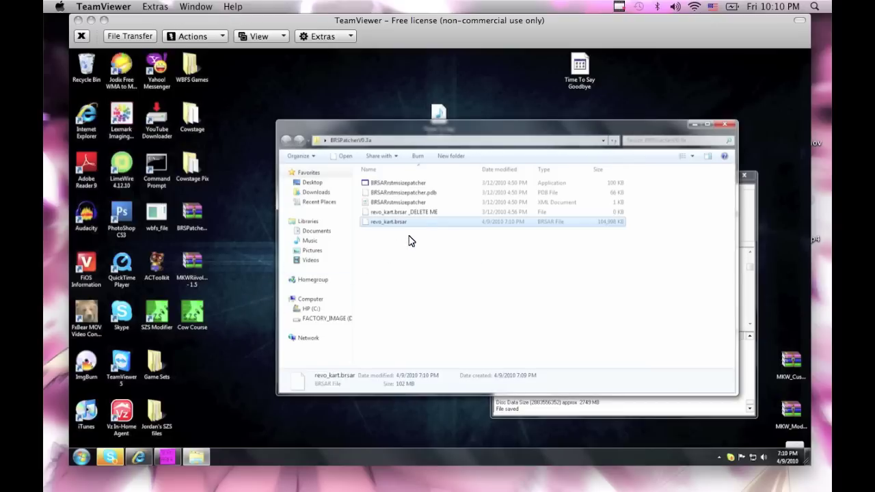
left_click(414, 213)
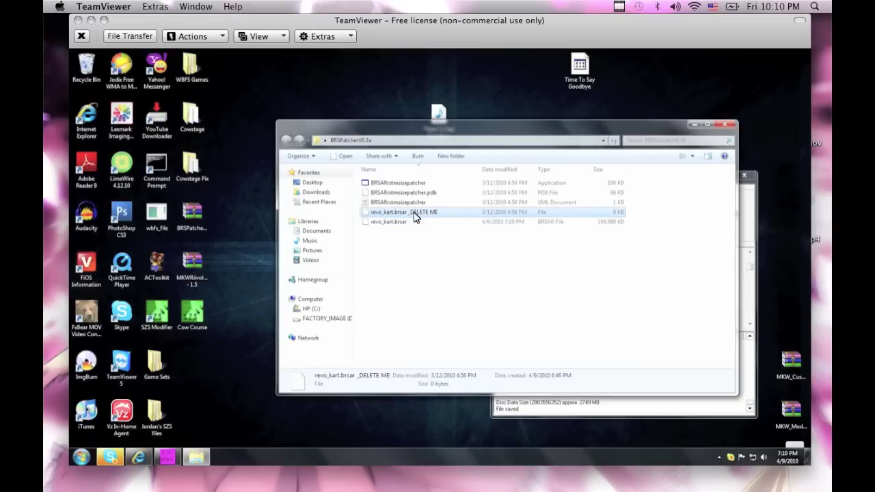
left_click_drag(414, 214, 83, 71)
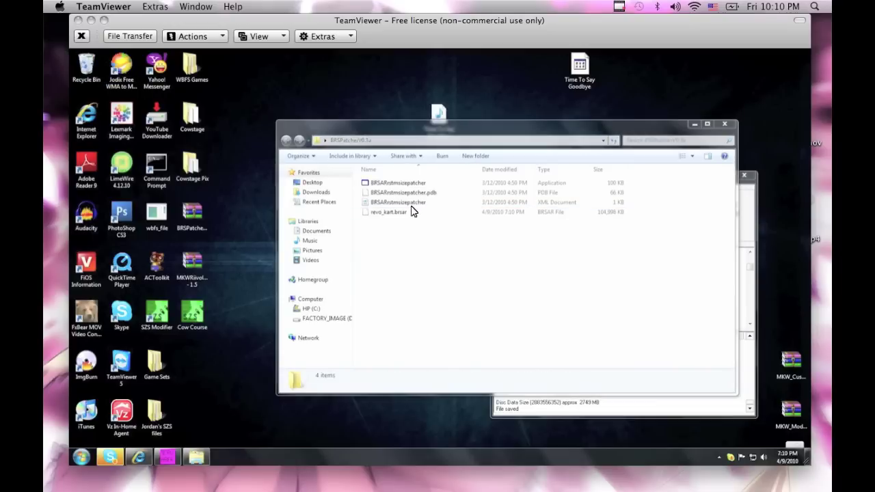